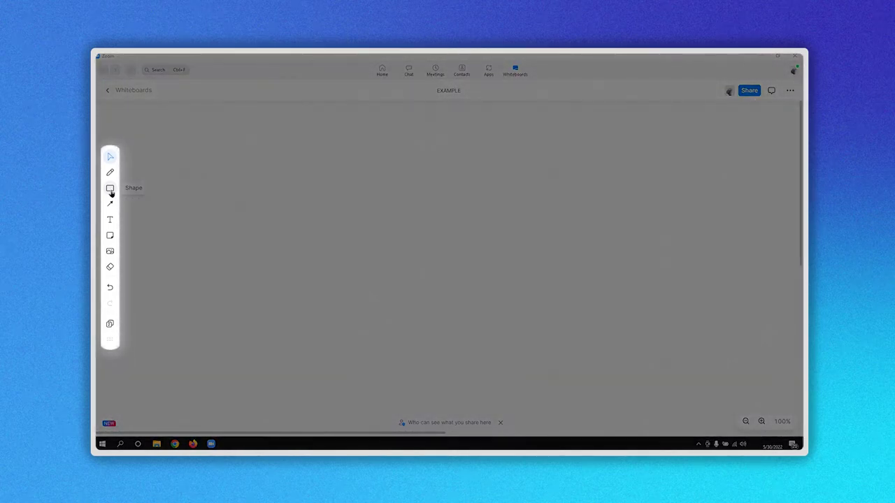
- Bring up the Shape tool's flyout on the blank EXAMPLE board
{"action": "left_click", "coordinate": [110, 190]}
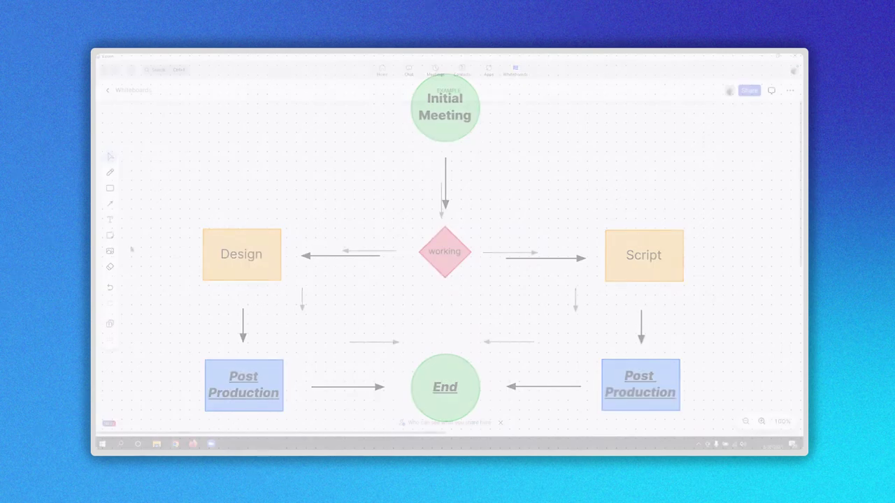
- Bring up the rectangle, circle, diamond and triangle choices from the Shape tool
{"action": "left_click", "coordinate": [109, 190]}
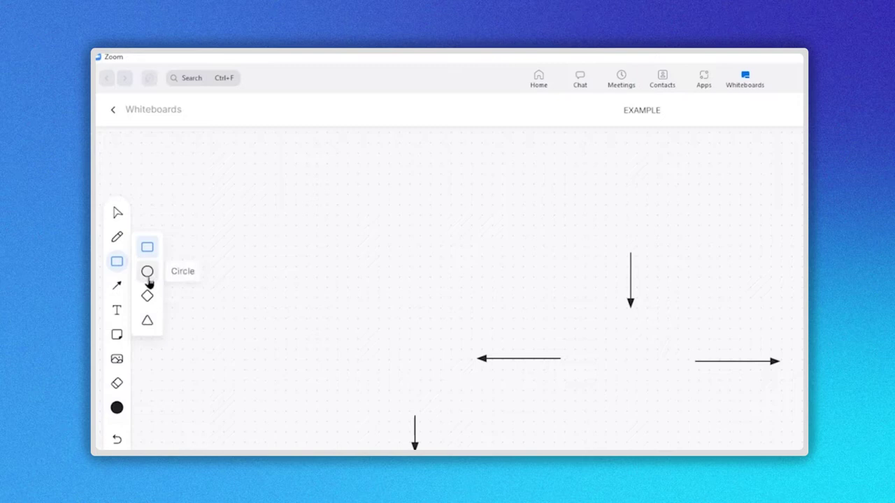
- Draw a green outlined circle at the top centre, above the first downward arrow
{"action": "left_click", "coordinate": [147, 273]}
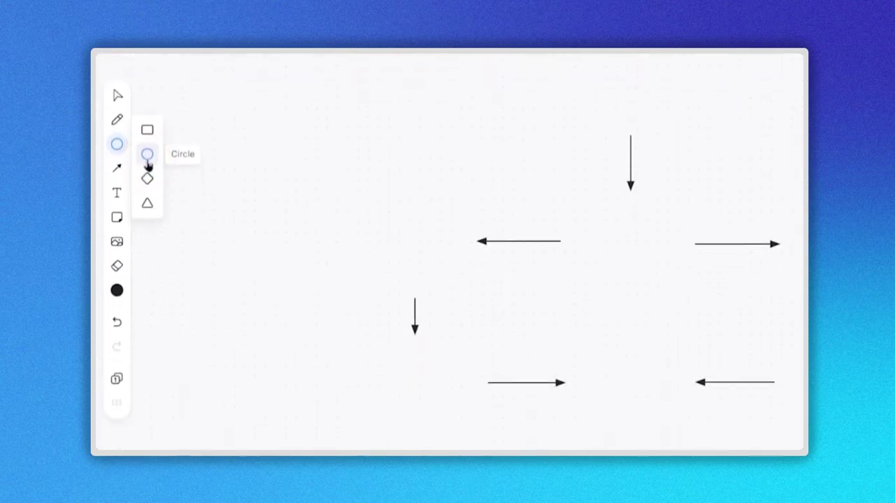
{"action": "left_click", "coordinate": [117, 291]}
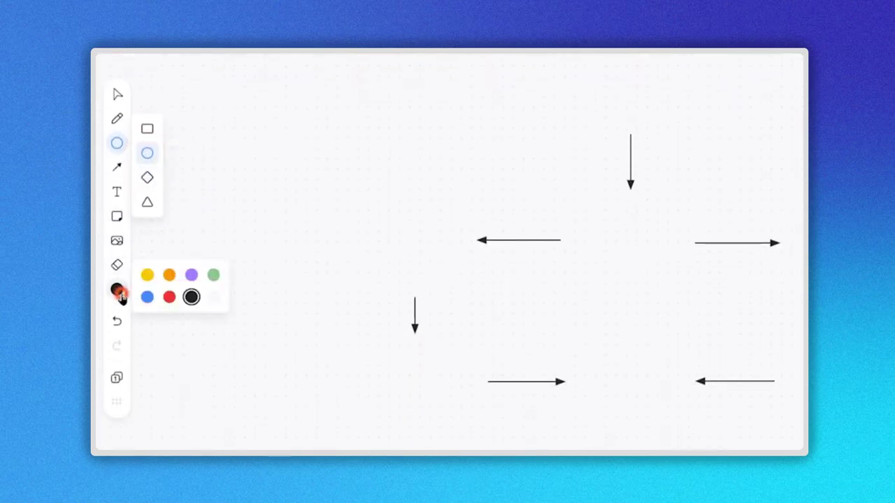
{"action": "left_click", "coordinate": [212, 276]}
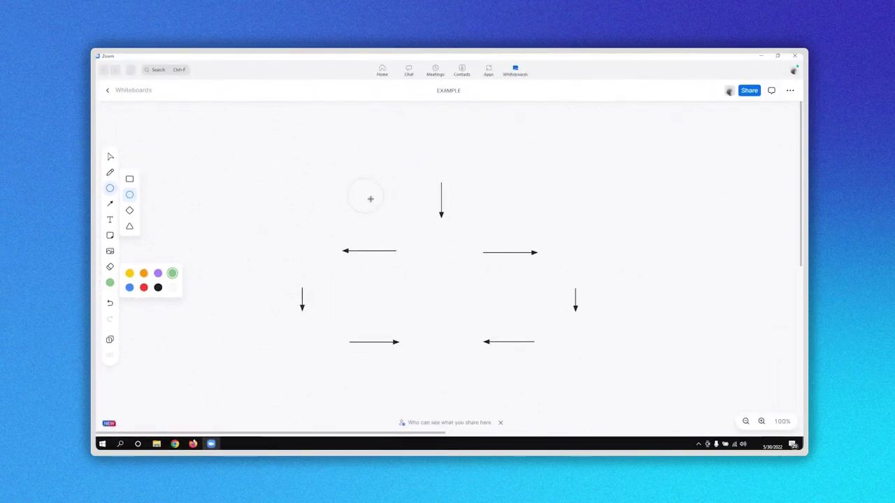
{"action": "left_click", "coordinate": [440, 149]}
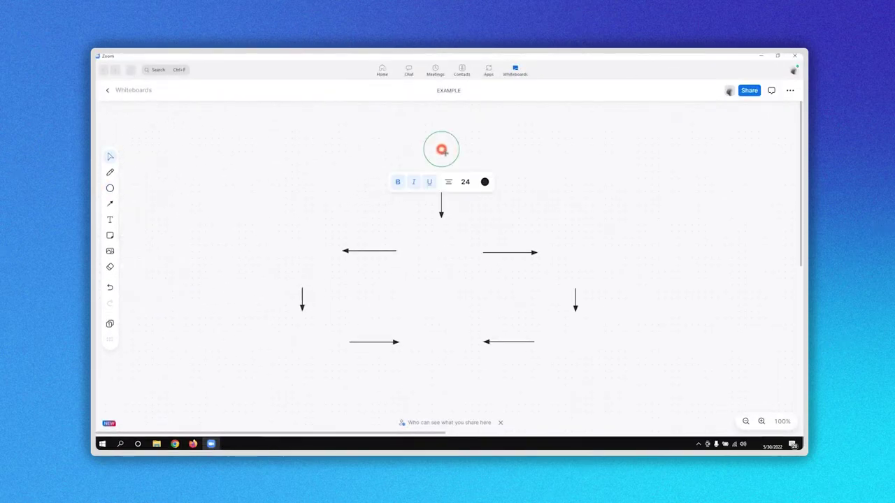
- Place a yellow rectangle to the left of the arrows
{"action": "left_click", "coordinate": [341, 202]}
{"action": "left_click", "coordinate": [110, 188]}
{"action": "left_click", "coordinate": [129, 179]}
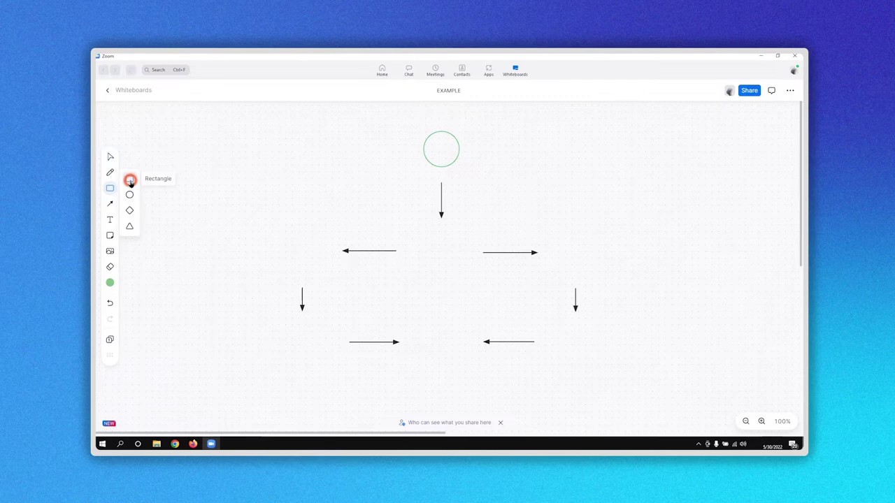
{"action": "left_click", "coordinate": [109, 282]}
{"action": "left_click", "coordinate": [129, 274]}
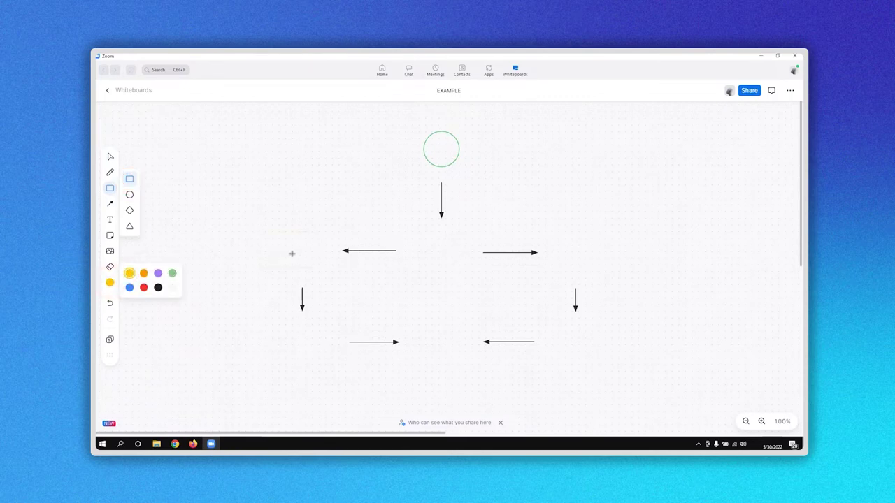
{"action": "left_click", "coordinate": [302, 250]}
- Add a blue rectangle directly below the yellow one
{"action": "left_click", "coordinate": [109, 188]}
{"action": "left_click", "coordinate": [130, 181]}
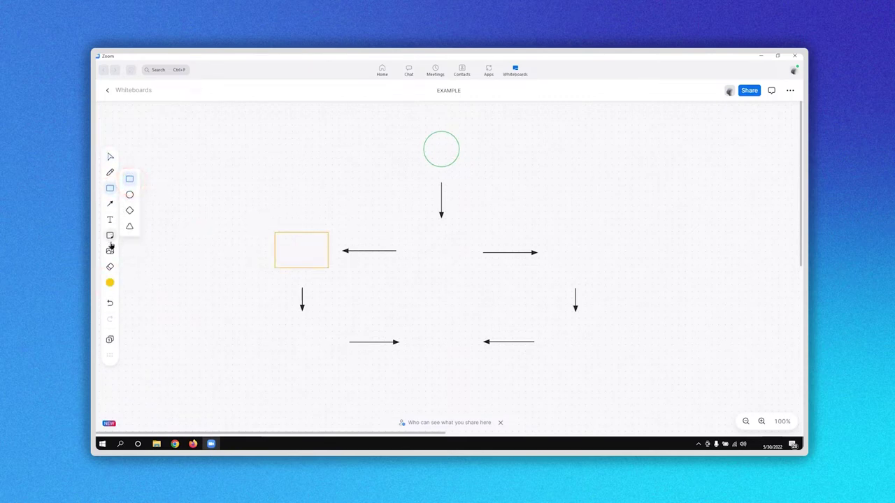
{"action": "left_click", "coordinate": [110, 284]}
{"action": "left_click", "coordinate": [128, 288]}
{"action": "left_click", "coordinate": [302, 341]}
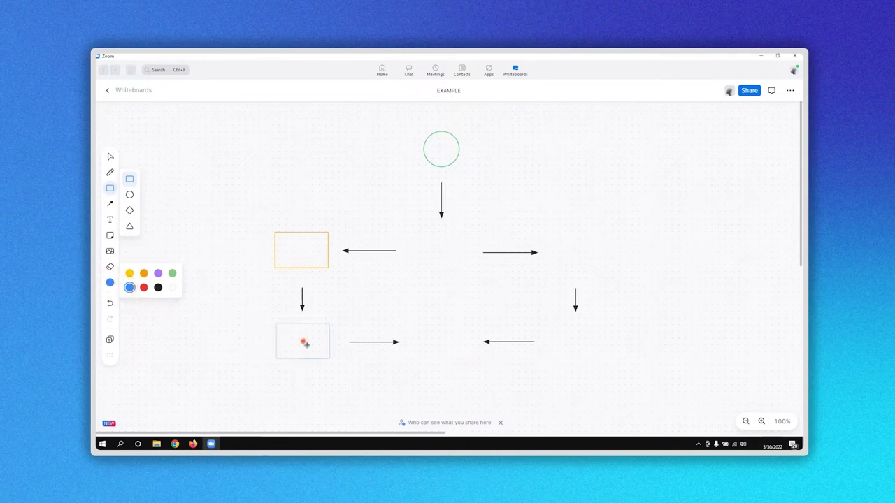
{"action": "left_click", "coordinate": [200, 341]}
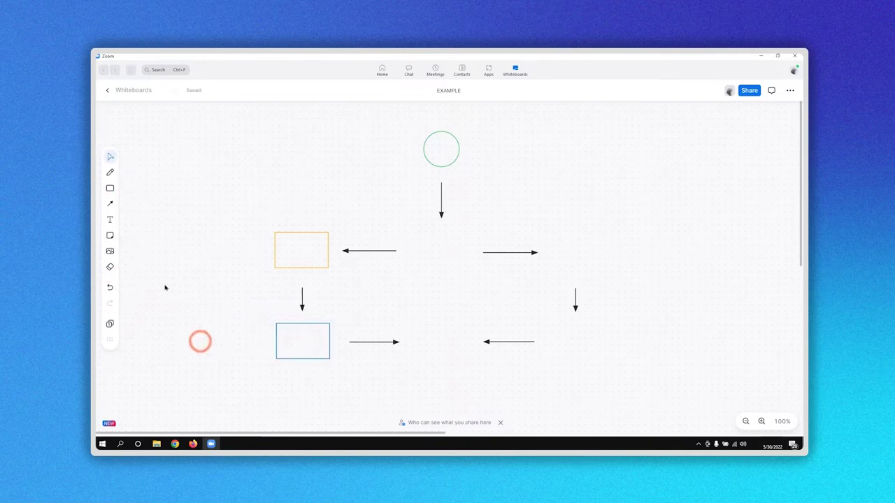
- Place a red diamond at the centre of the board
{"action": "left_click", "coordinate": [110, 189]}
{"action": "left_click", "coordinate": [130, 210]}
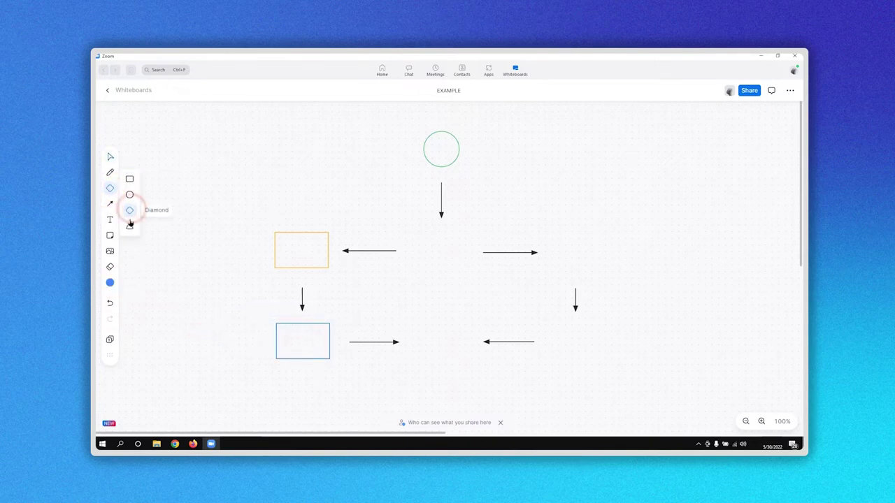
{"action": "left_click", "coordinate": [440, 248]}
{"action": "left_click", "coordinate": [537, 234]}
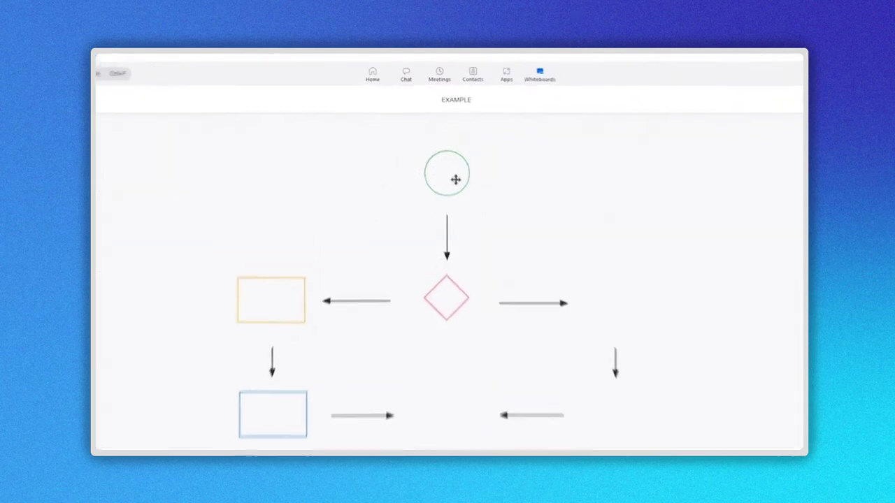
- Centre the green circle on the guide above the arrow and drag its corner to enlarge it
{"action": "left_click", "coordinate": [451, 153]}
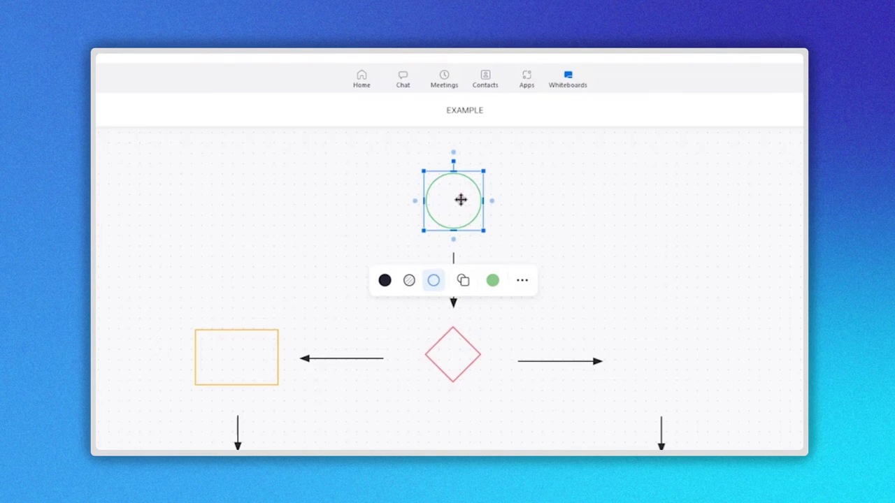
{"action": "mouse_move", "coordinate": [461, 200]}
{"action": "left_mouse_down"}
{"action": "mouse_move", "coordinate": [496, 203]}
{"action": "mouse_move", "coordinate": [422, 202]}
{"action": "mouse_move", "coordinate": [459, 201]}
{"action": "left_mouse_up"}
{"action": "left_click_drag", "start_coordinate": [483, 231], "coordinate": [471, 214]}
- Switch the green circle to Filled and back to Outline, then bring up its More actions menu
{"action": "left_click", "coordinate": [455, 213]}
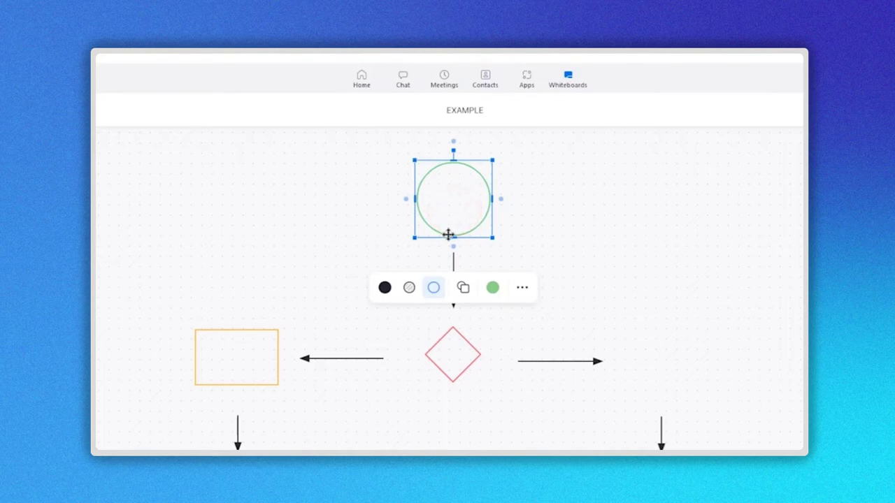
{"action": "left_click", "coordinate": [386, 288]}
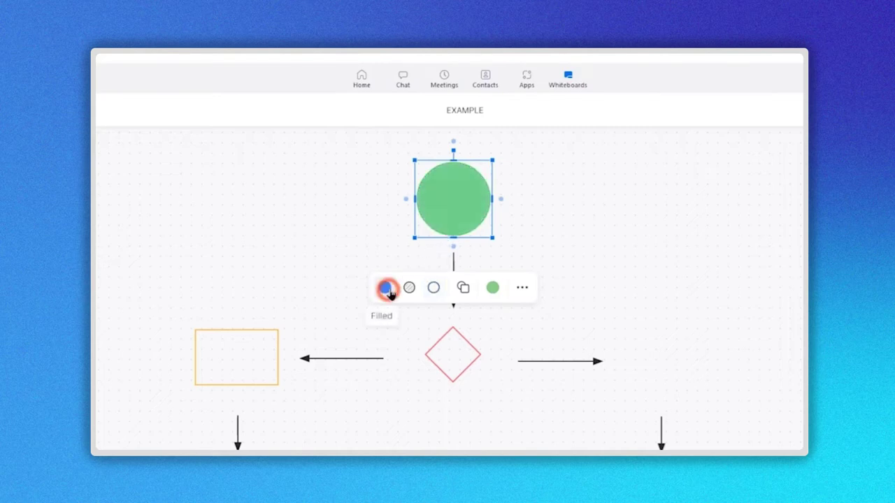
{"action": "left_click", "coordinate": [434, 288]}
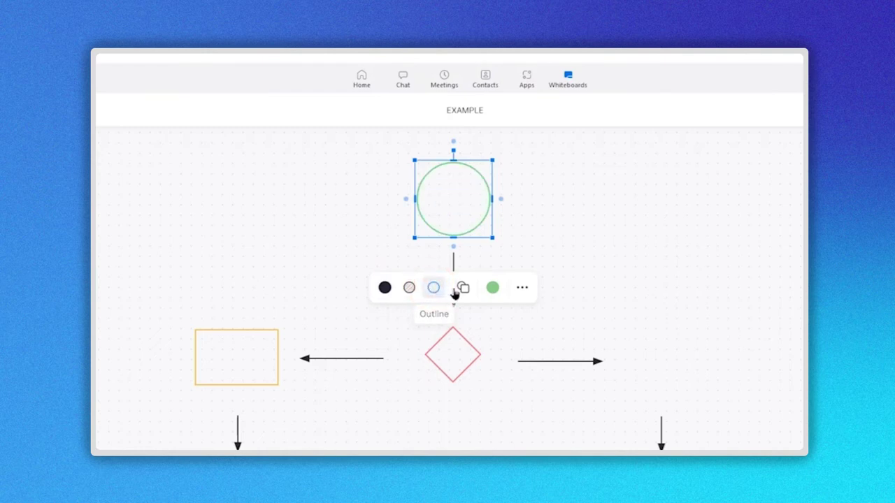
{"action": "left_click", "coordinate": [462, 288]}
{"action": "left_click", "coordinate": [465, 374]}
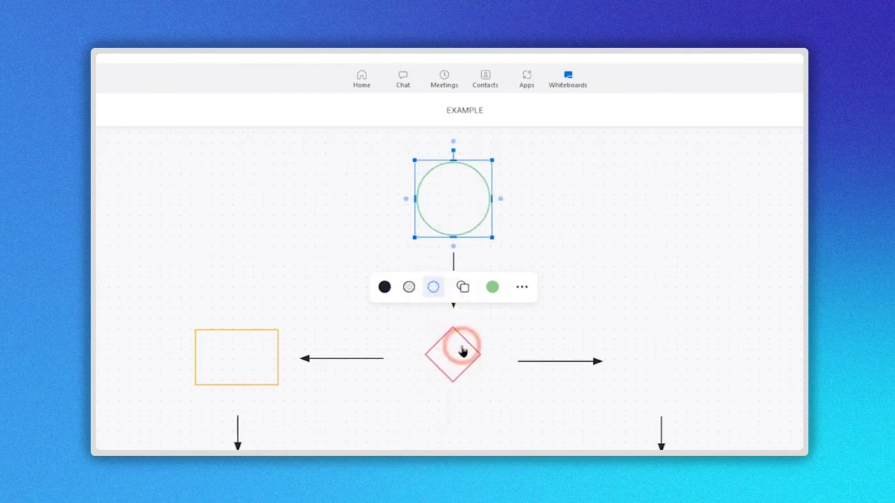
{"action": "left_click", "coordinate": [521, 198]}
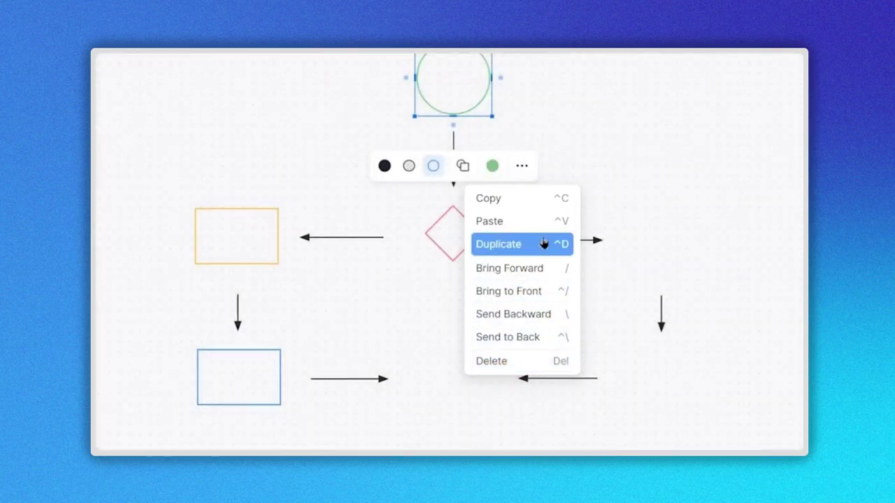
- Duplicate the green circle from its More menu
{"action": "left_click", "coordinate": [530, 246]}
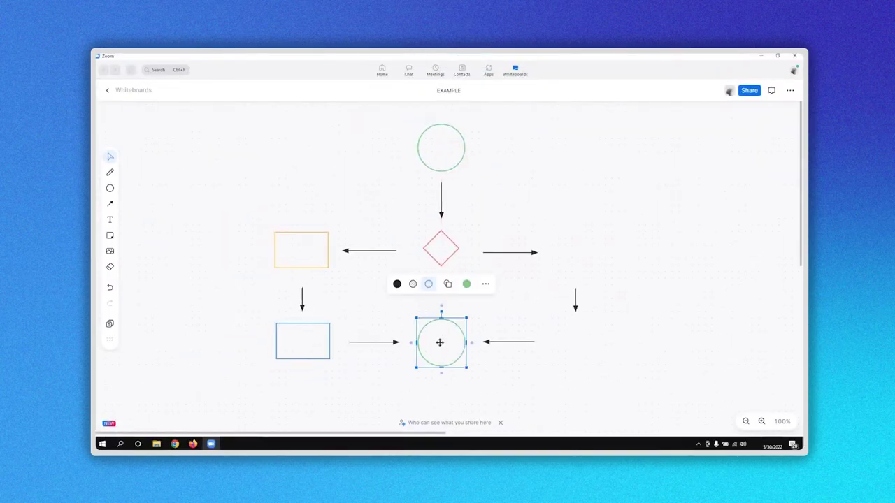
- Fill both the bottom and top circles with solid green
{"action": "left_click", "coordinate": [413, 284]}
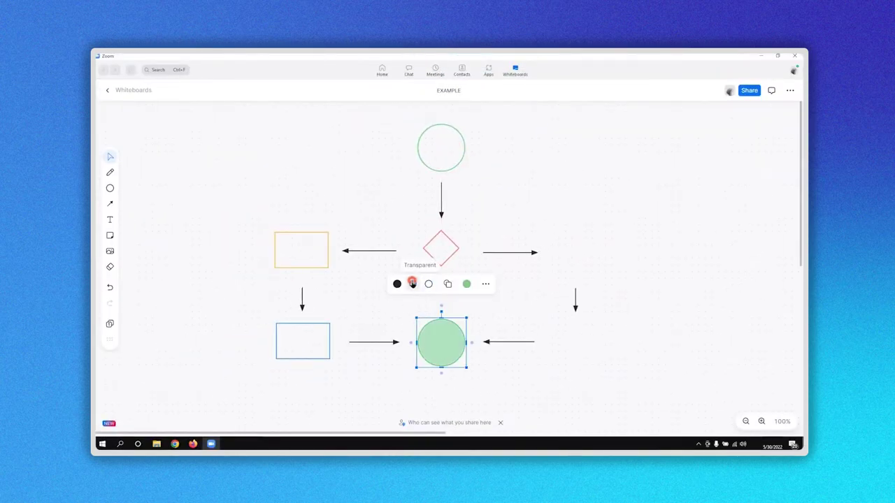
{"action": "left_click", "coordinate": [440, 164]}
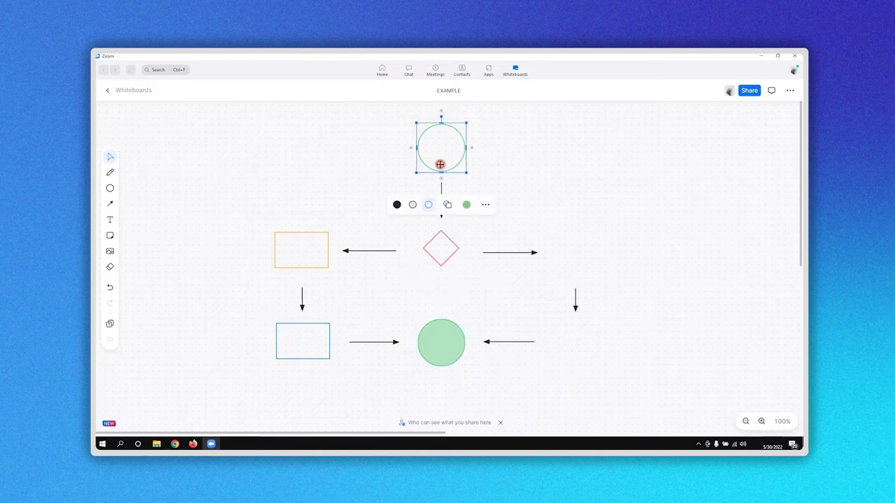
{"action": "left_click", "coordinate": [412, 205]}
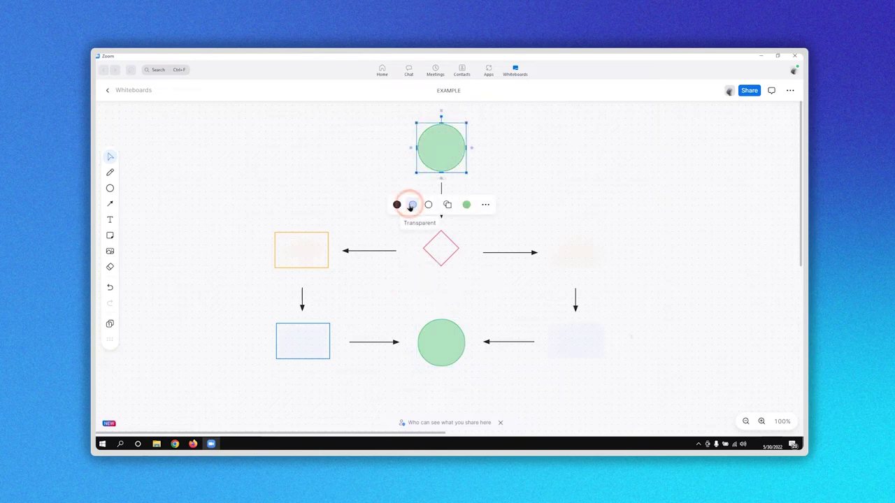
{"action": "left_click", "coordinate": [629, 335]}
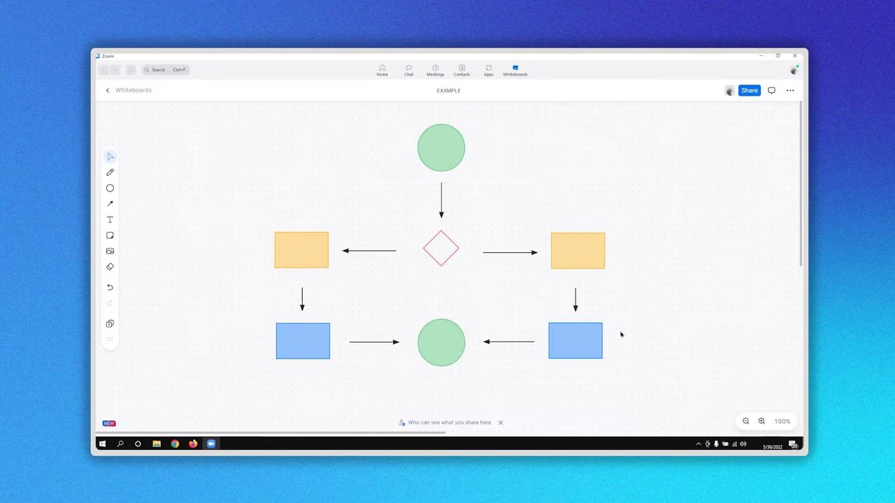
{"action": "left_click", "coordinate": [446, 252]}
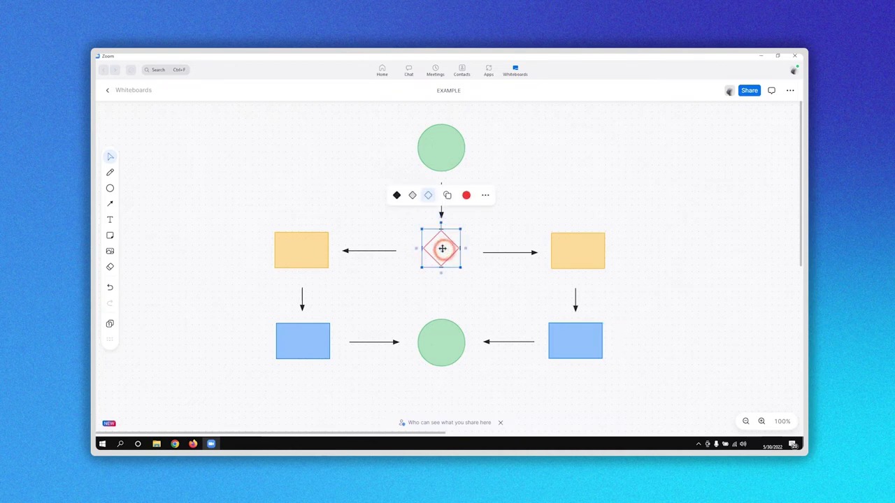
- Fill the diamond pink
{"action": "left_click", "coordinate": [412, 198]}
{"action": "left_click", "coordinate": [585, 214]}
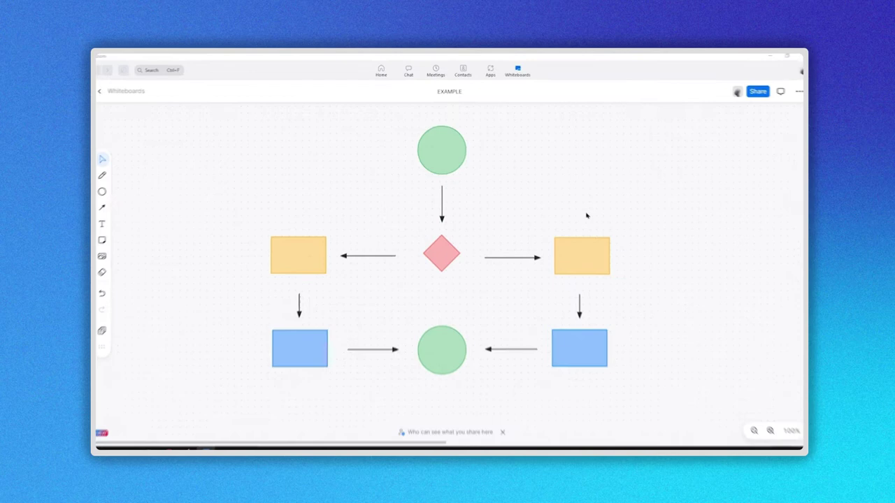
{"action": "left_click", "coordinate": [441, 148]}
- Try bold, italic, underline and left, centre and right alignment on the top circle's Initial label
{"action": "left_click", "coordinate": [441, 149]}
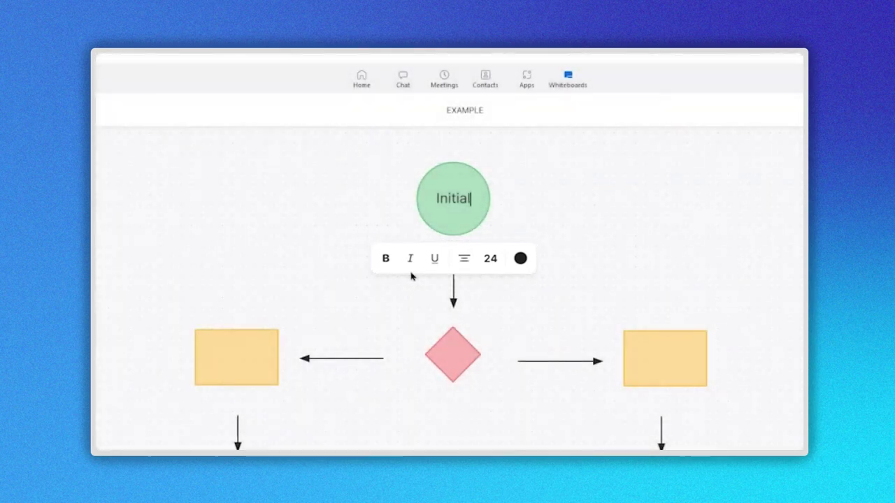
{"action": "left_click", "coordinate": [386, 259]}
{"action": "left_click", "coordinate": [386, 258]}
{"action": "left_click", "coordinate": [410, 259]}
{"action": "left_click", "coordinate": [411, 258]}
{"action": "left_click", "coordinate": [434, 259]}
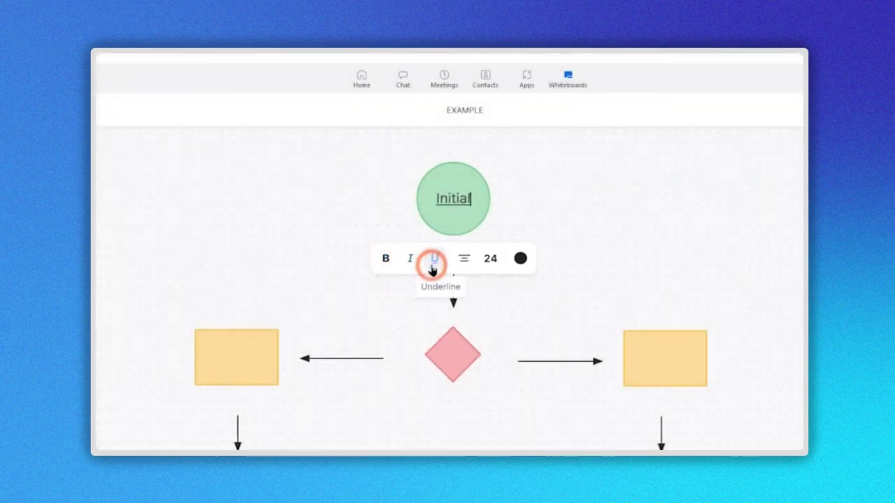
{"action": "left_click", "coordinate": [434, 258]}
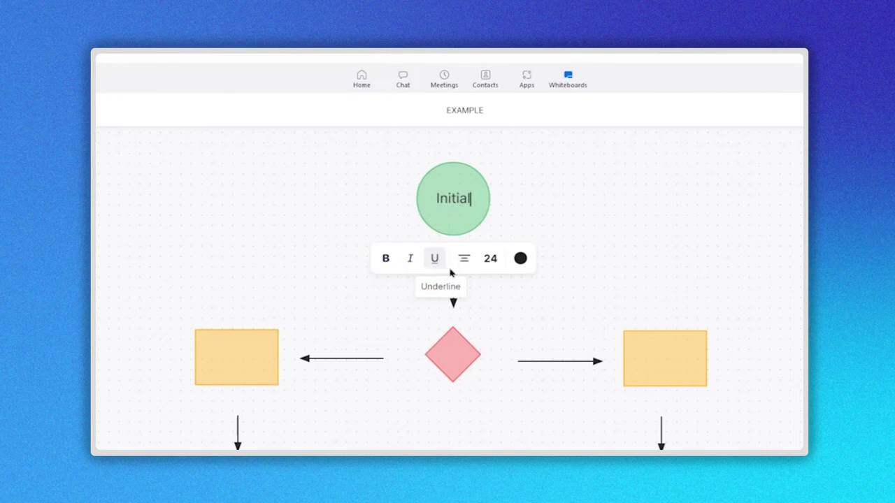
{"action": "left_click", "coordinate": [463, 260]}
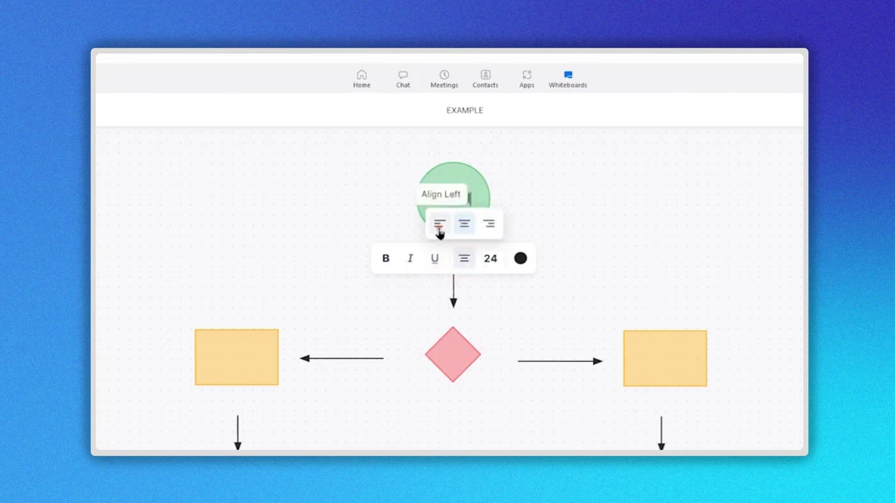
{"action": "left_click", "coordinate": [439, 225]}
{"action": "left_click", "coordinate": [463, 225]}
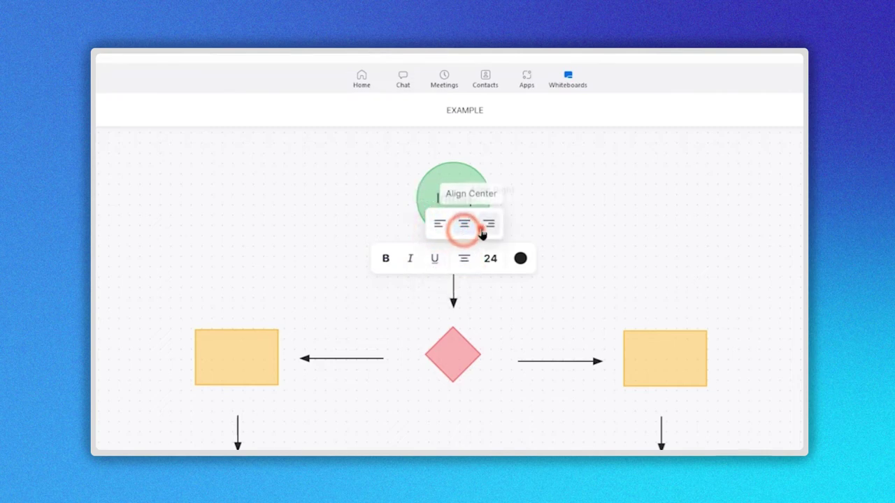
{"action": "left_click", "coordinate": [483, 229]}
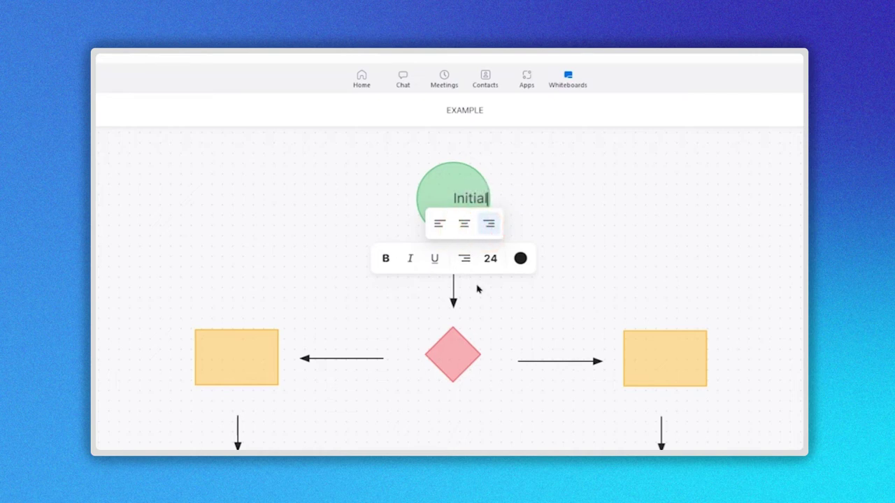
- Set the Initial label to font size 36, keeping its text colour black
{"action": "left_click", "coordinate": [490, 259]}
{"action": "left_click", "coordinate": [493, 208]}
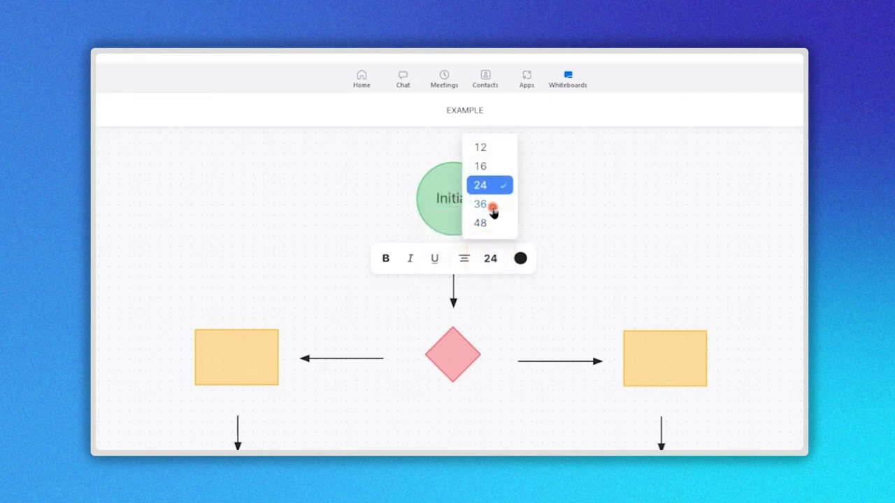
{"action": "left_click", "coordinate": [521, 259]}
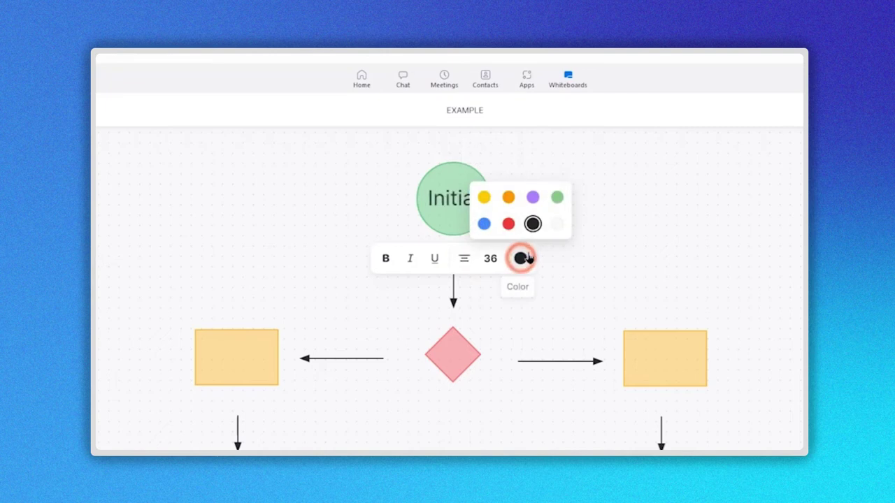
{"action": "left_click", "coordinate": [554, 226]}
{"action": "left_click", "coordinate": [533, 224]}
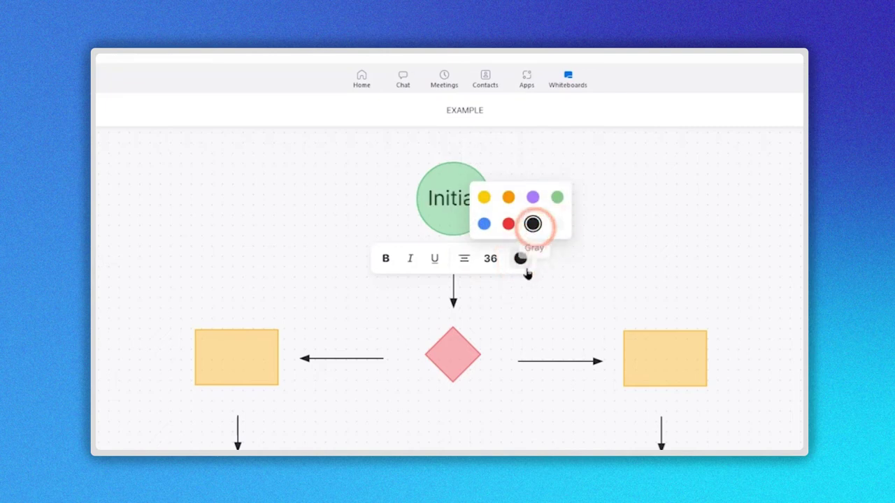
{"action": "left_click", "coordinate": [521, 260]}
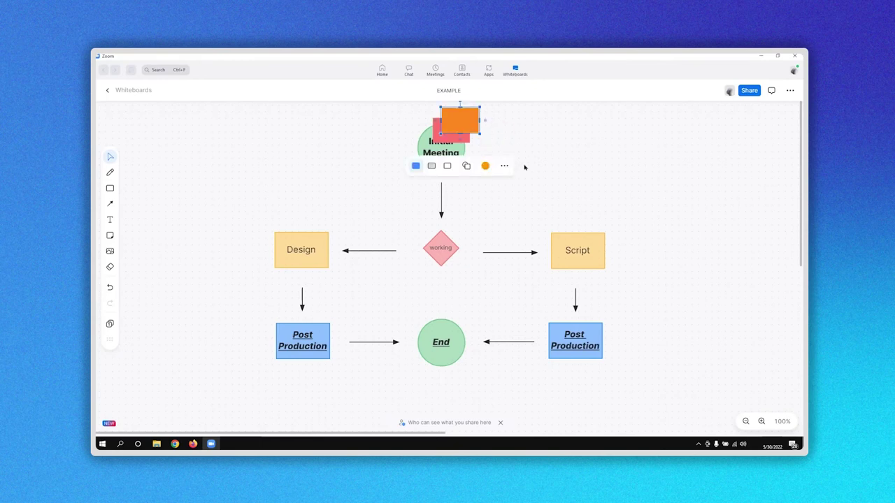
- Reorder the pink and orange sticky notes using Send to Back and Bring to Front
{"action": "left_click", "coordinate": [546, 154]}
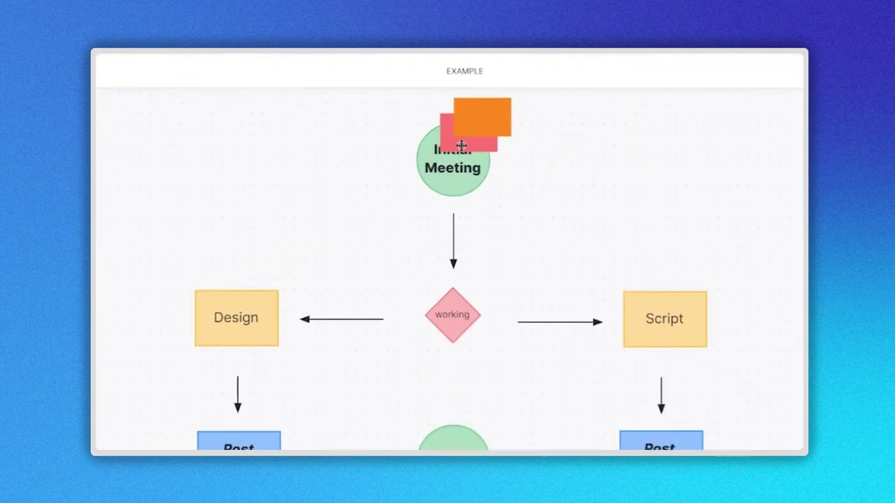
{"action": "left_click", "coordinate": [462, 145]}
{"action": "left_click", "coordinate": [536, 202]}
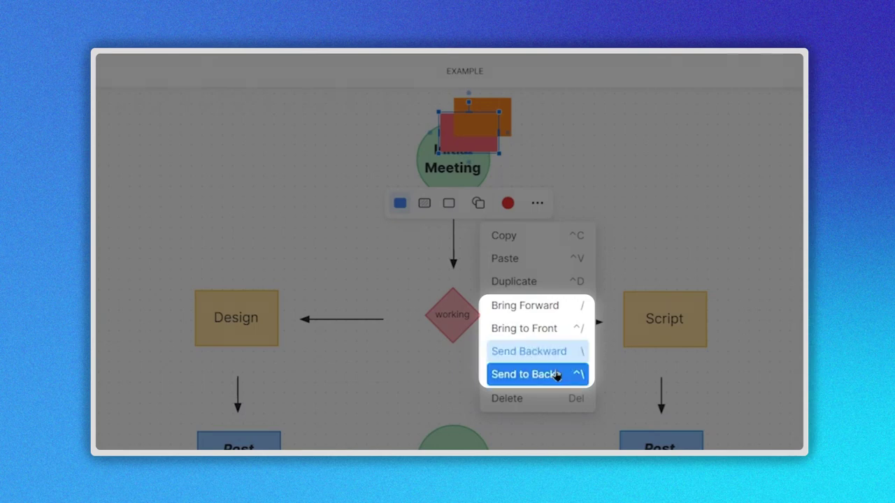
{"action": "left_click", "coordinate": [557, 374]}
{"action": "left_click", "coordinate": [486, 110]}
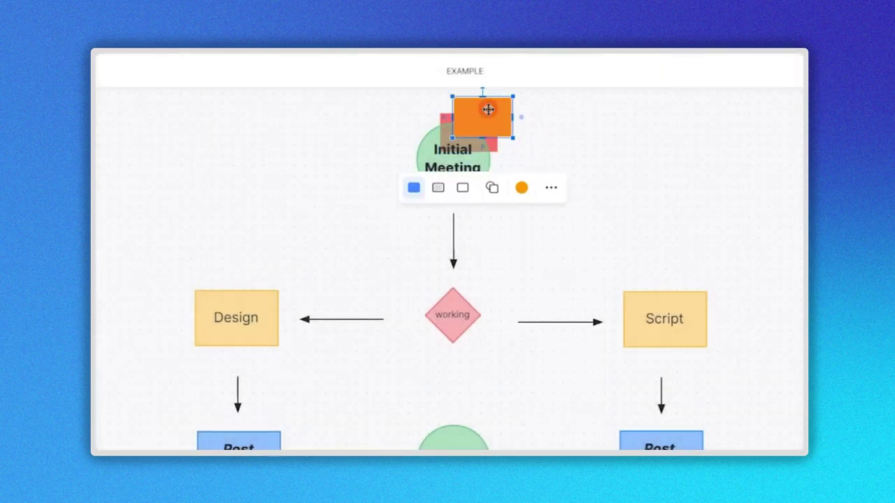
{"action": "left_click", "coordinate": [551, 187]}
{"action": "left_click", "coordinate": [572, 357]}
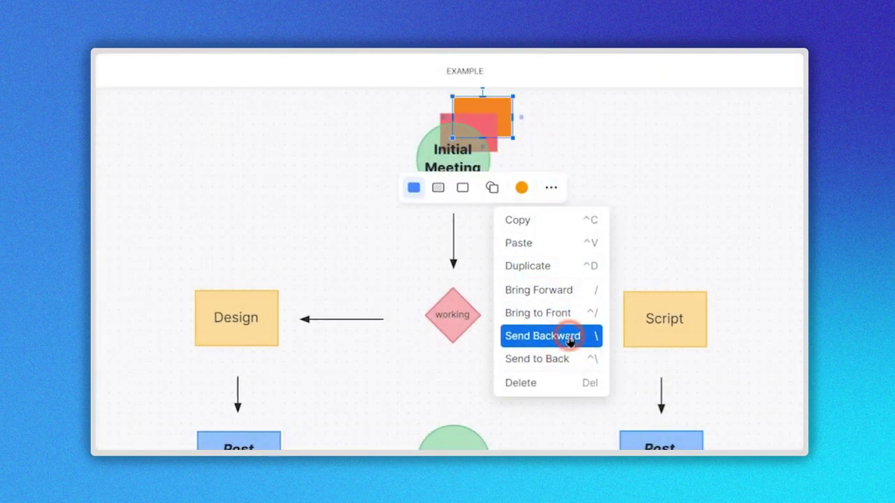
{"action": "left_click", "coordinate": [568, 315]}
{"action": "left_click", "coordinate": [553, 359]}
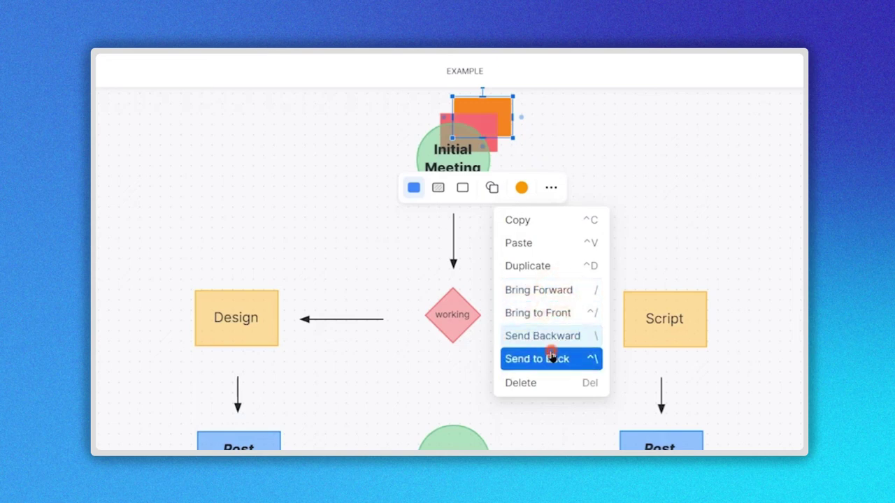
{"action": "left_click", "coordinate": [619, 173]}
- Type 2 on the orange note and set both notes side by side, overlapping
{"action": "left_click", "coordinate": [477, 124]}
{"action": "left_click", "coordinate": [493, 119]}
{"action": "double_click", "coordinate": [496, 120]}
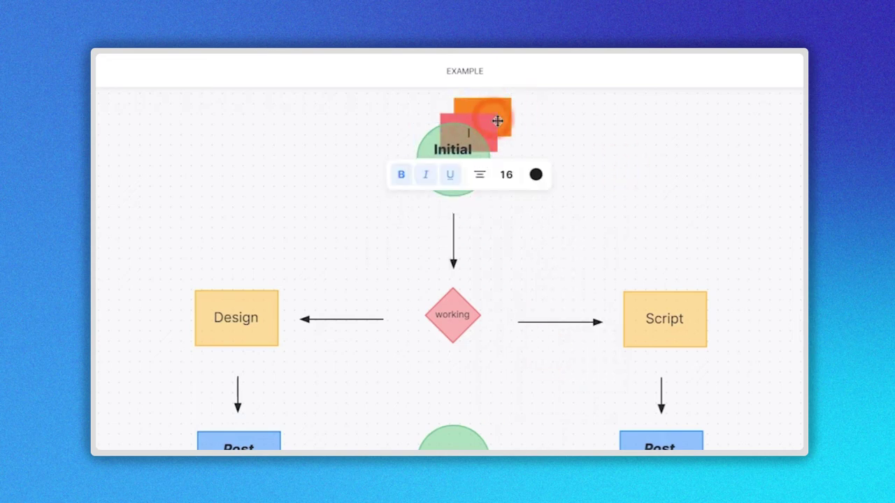
{"action": "double_click", "coordinate": [501, 105]}
{"action": "type", "text": "2"}
{"action": "left_click_drag", "start_coordinate": [501, 106], "coordinate": [576, 157]}
{"action": "left_click_drag", "start_coordinate": [491, 124], "coordinate": [564, 127]}
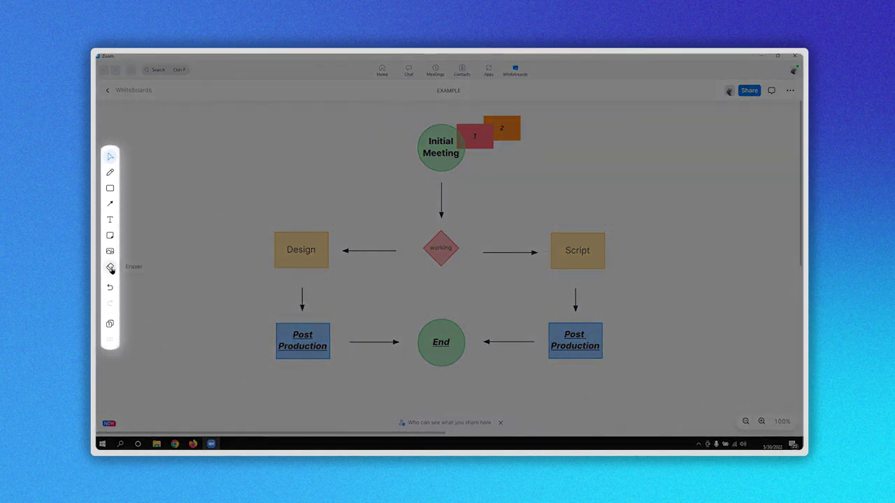
- With the Eraser, remove the orange note 2, pink note 1 and the Initial Meeting circle
{"action": "left_click", "coordinate": [110, 268]}
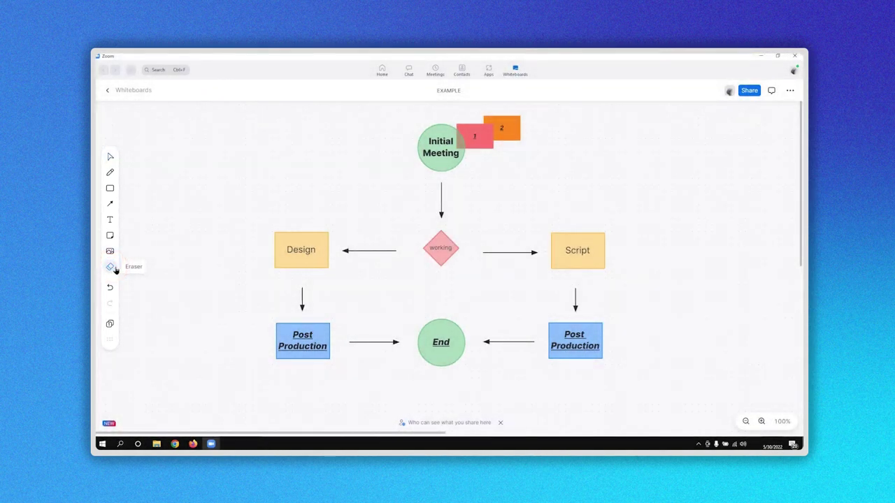
{"action": "left_click", "coordinate": [518, 130]}
{"action": "left_click", "coordinate": [490, 132]}
{"action": "left_click", "coordinate": [463, 144]}
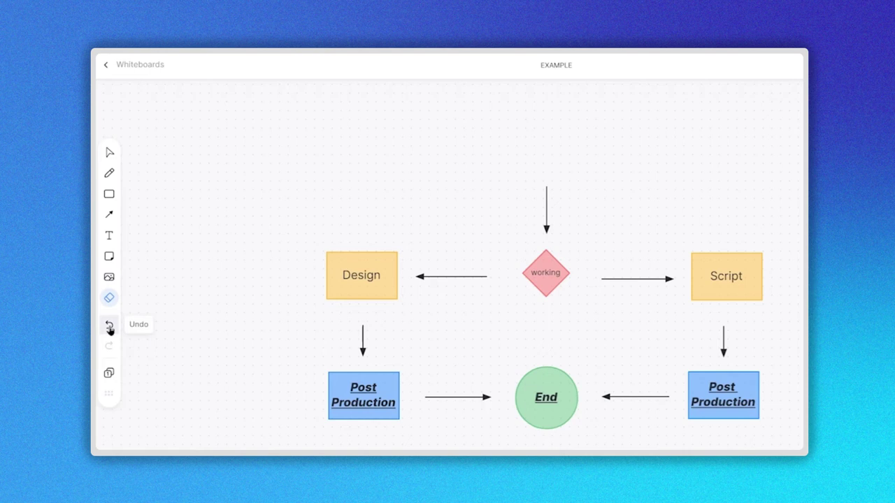
- Undo three times to restore the circle and both notes, then redo twice to re-erase notes 2 and 1
{"action": "left_click", "coordinate": [109, 328]}
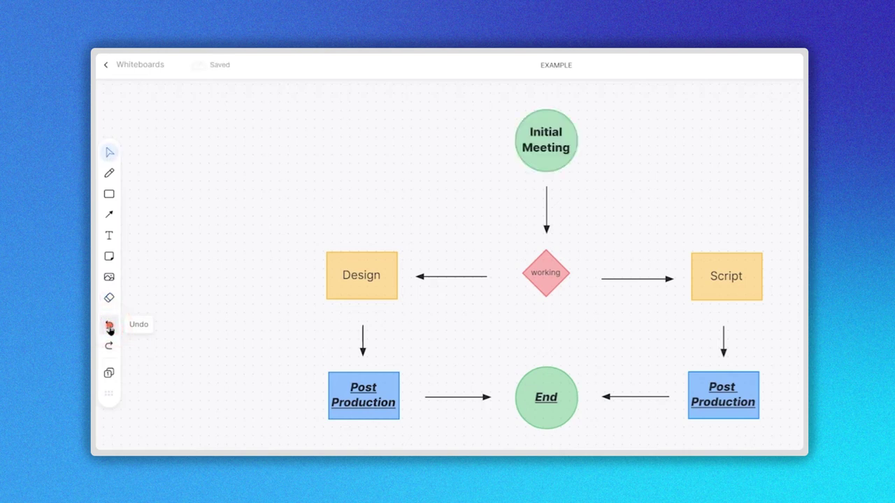
{"action": "left_click", "coordinate": [109, 327]}
{"action": "left_click", "coordinate": [109, 328]}
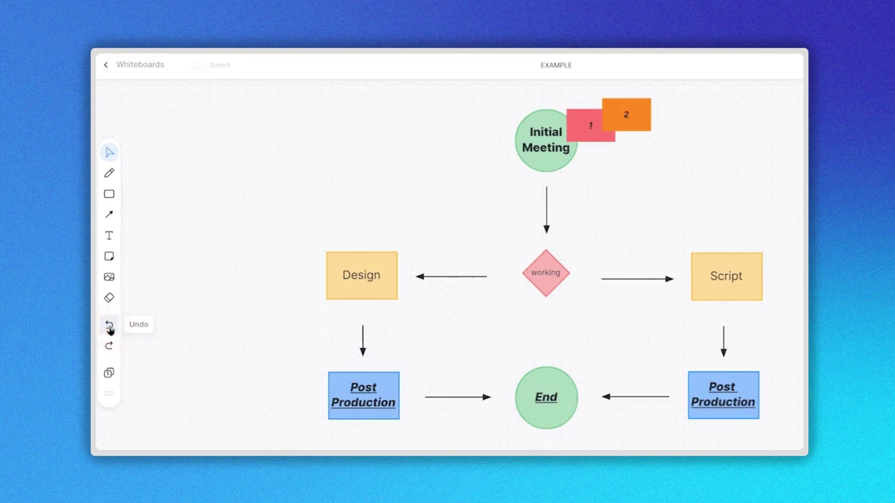
{"action": "left_click", "coordinate": [109, 347]}
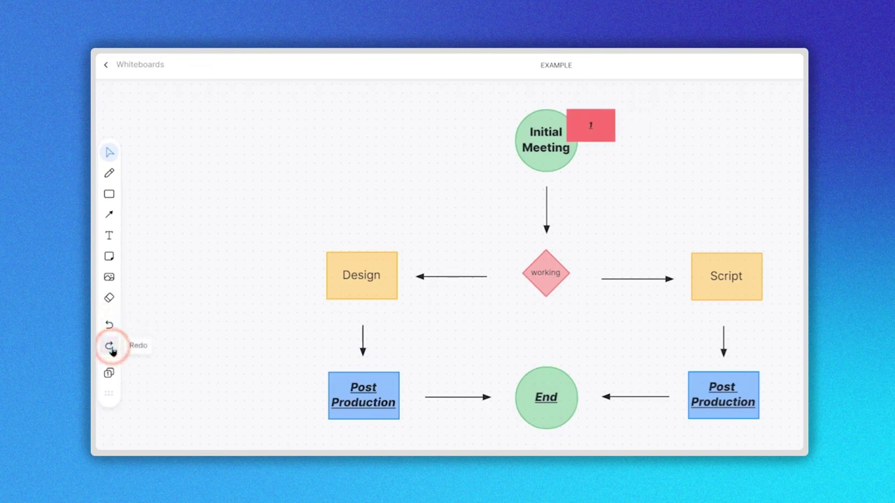
{"action": "left_click", "coordinate": [110, 348]}
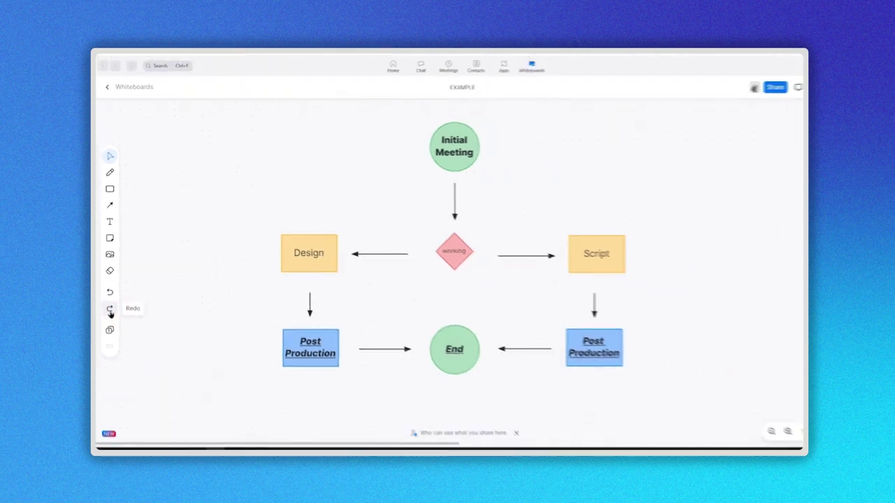